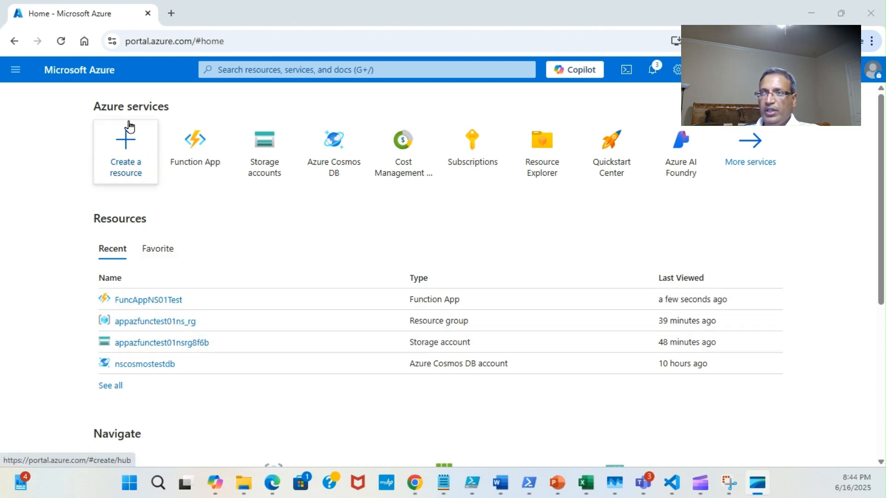
# - Open the FuncAppNS01Test function app from the recent resources
pyautogui.click(173, 301)
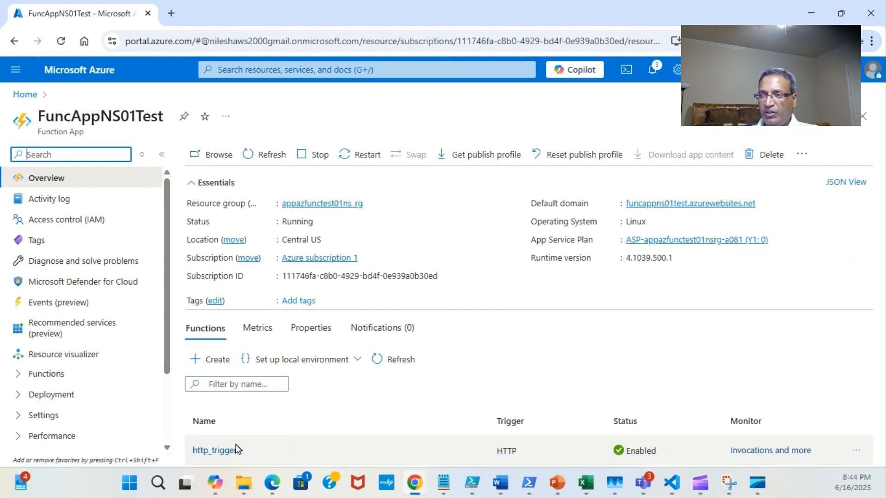
pyautogui.click(217, 364)
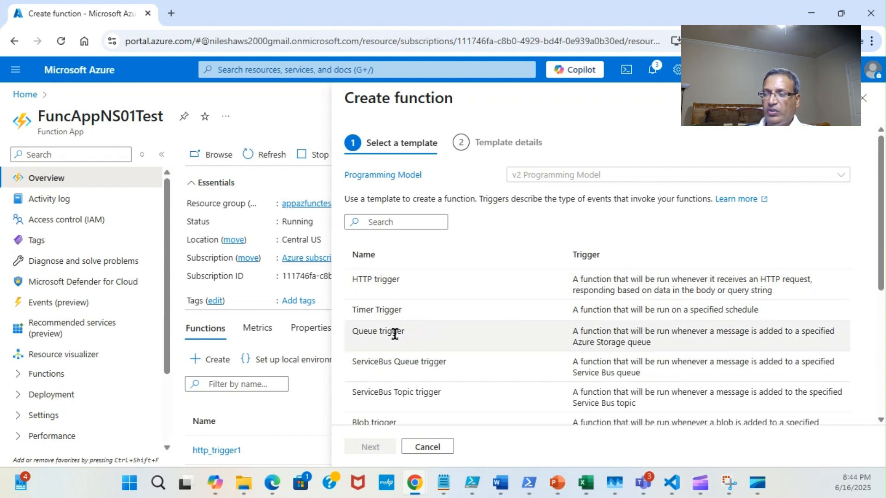
pyautogui.click(395, 333)
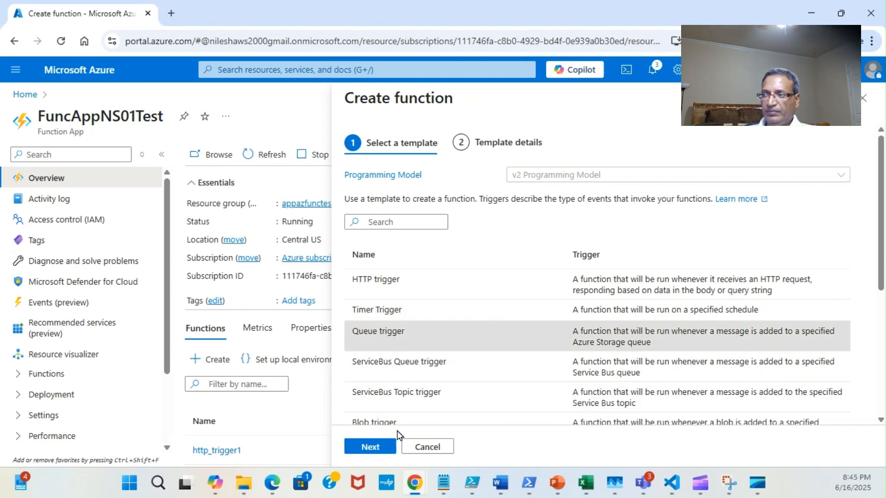
pyautogui.click(435, 449)
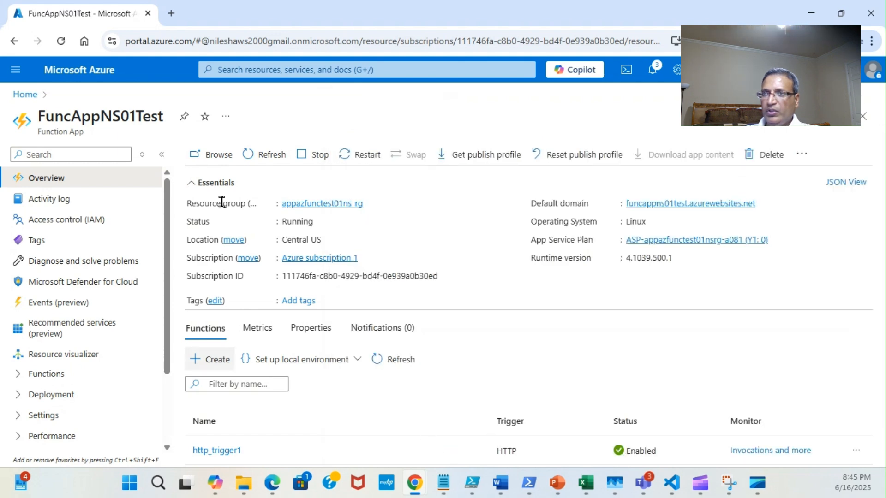
# - Open the portal home in a second browser tab and go to the storage account appazfunctest01nsrg8f6b
pyautogui.rightClick(25, 94)
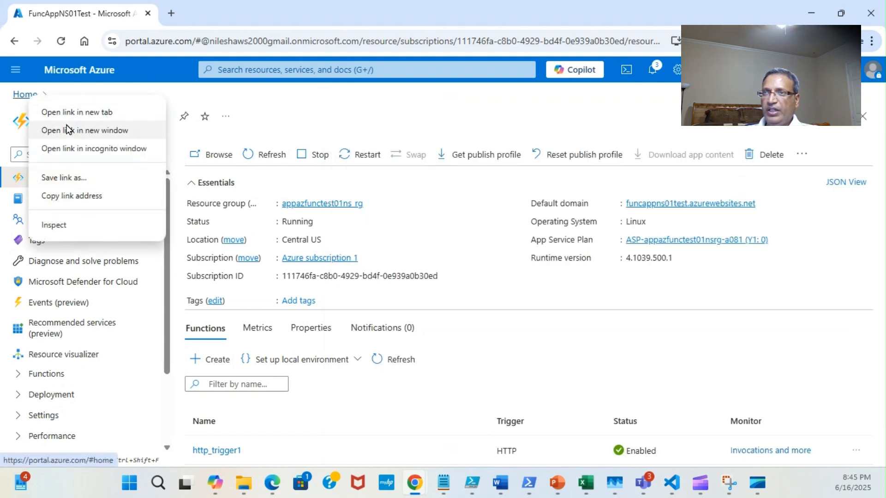
pyautogui.click(86, 110)
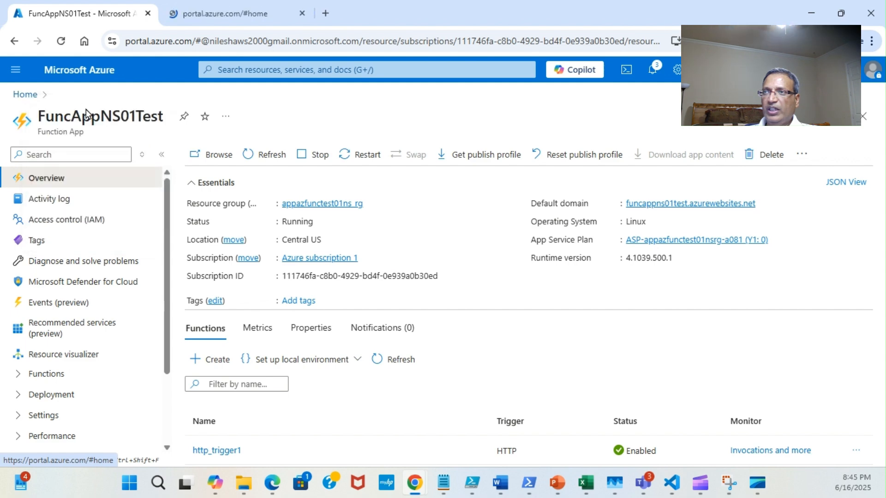
pyautogui.click(246, 10)
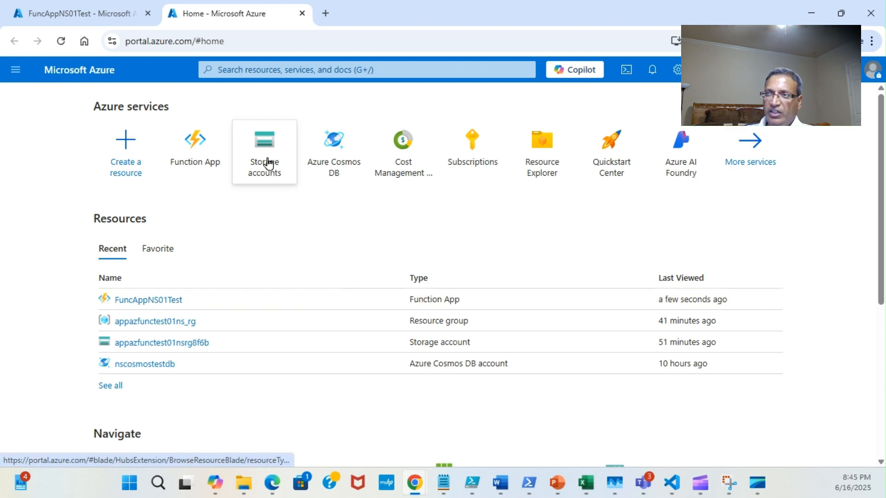
pyautogui.moveTo(269, 163)
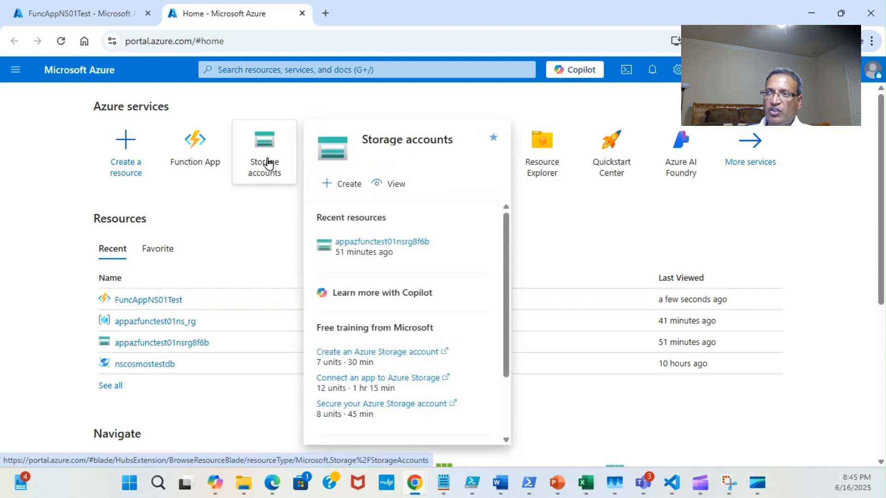
pyautogui.click(268, 163)
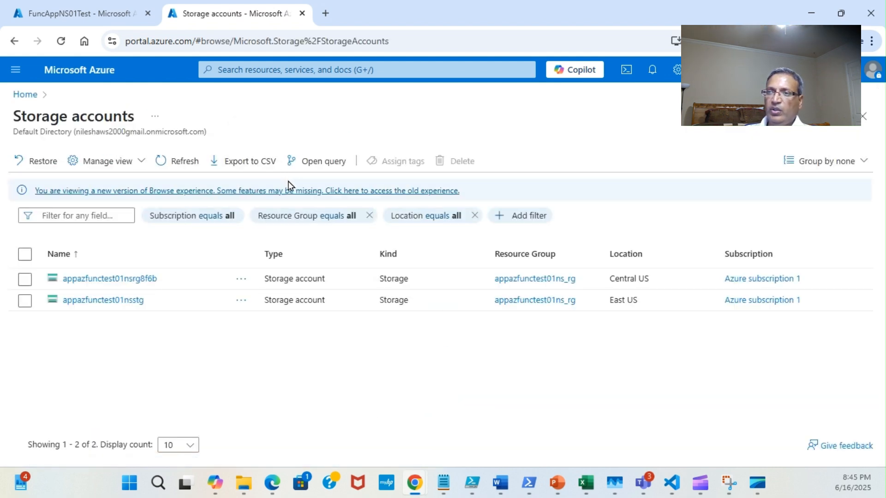
pyautogui.click(133, 279)
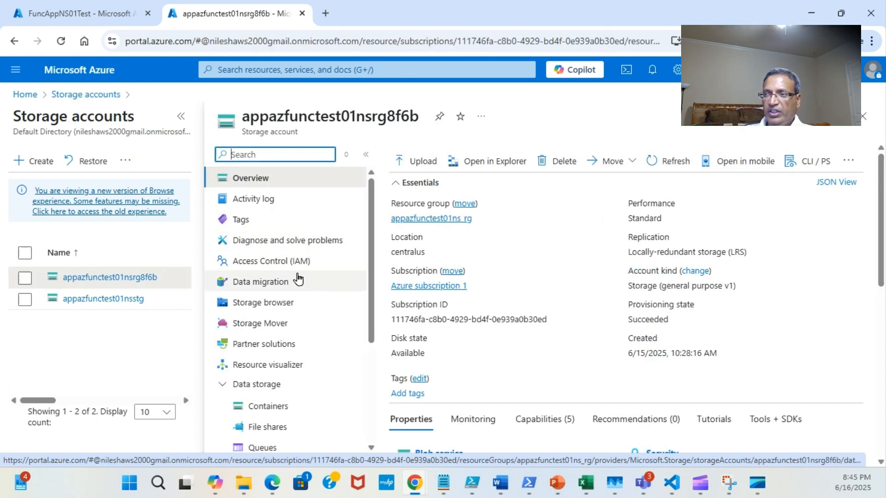
# - Create a queue named testqueue in the storage account's queue storage
pyautogui.scroll(-3, 313, 293)
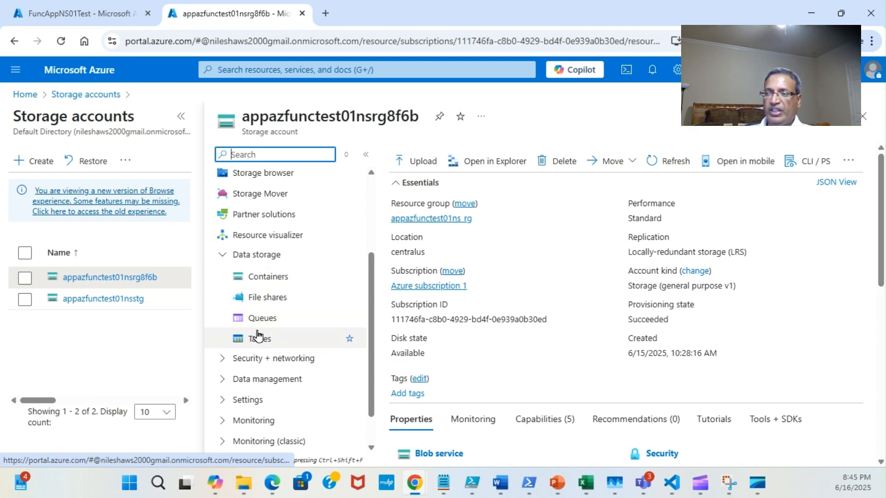
pyautogui.scroll(-1, 259, 327)
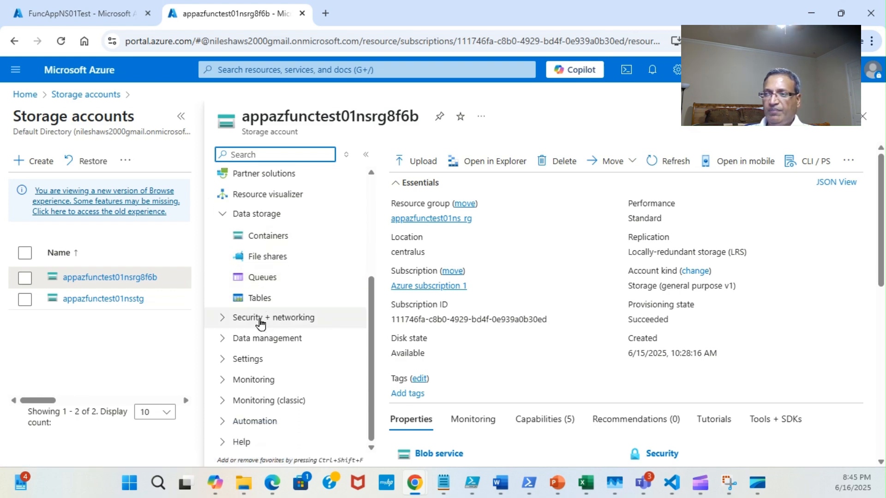
pyautogui.scroll(2, 263, 323)
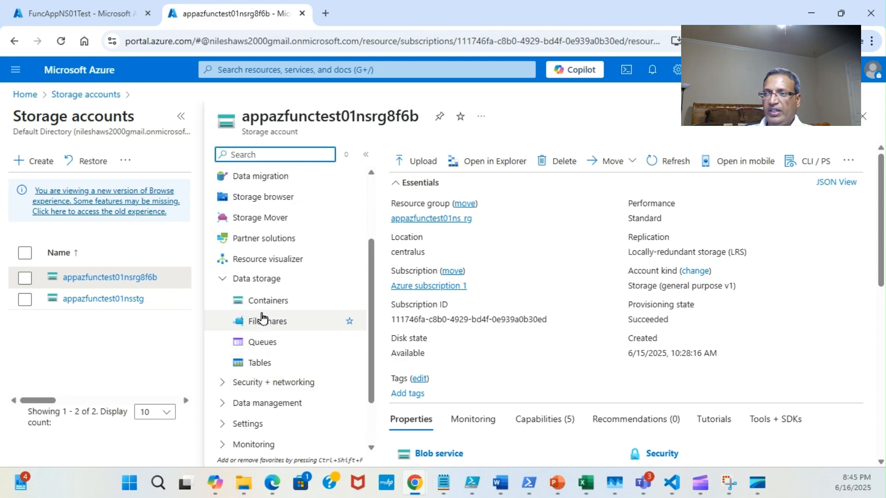
pyautogui.click(269, 341)
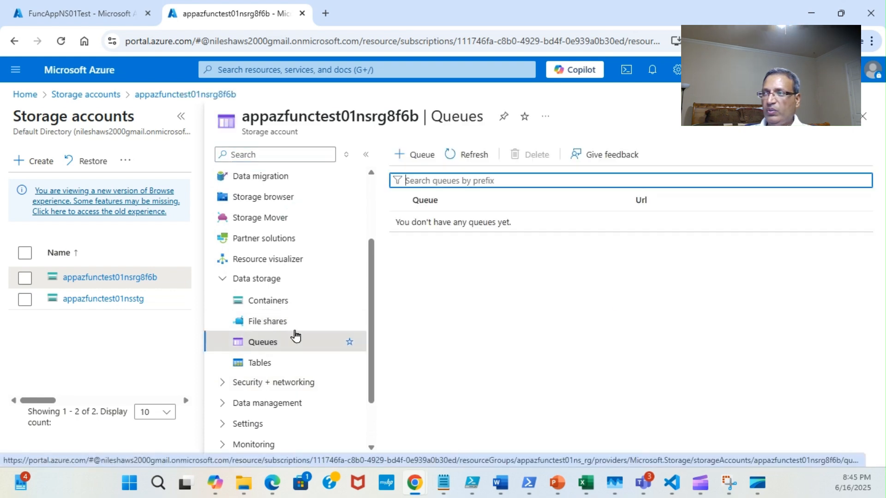
pyautogui.click(423, 156)
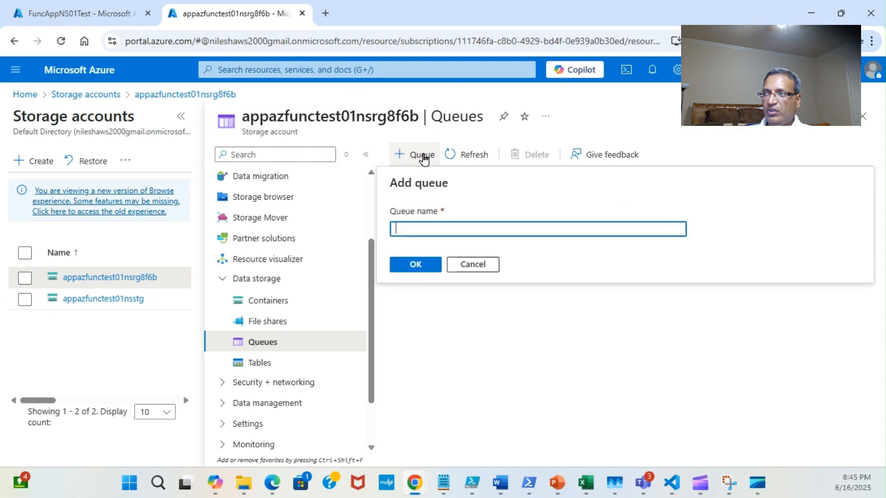
pyautogui.write('testqueue')
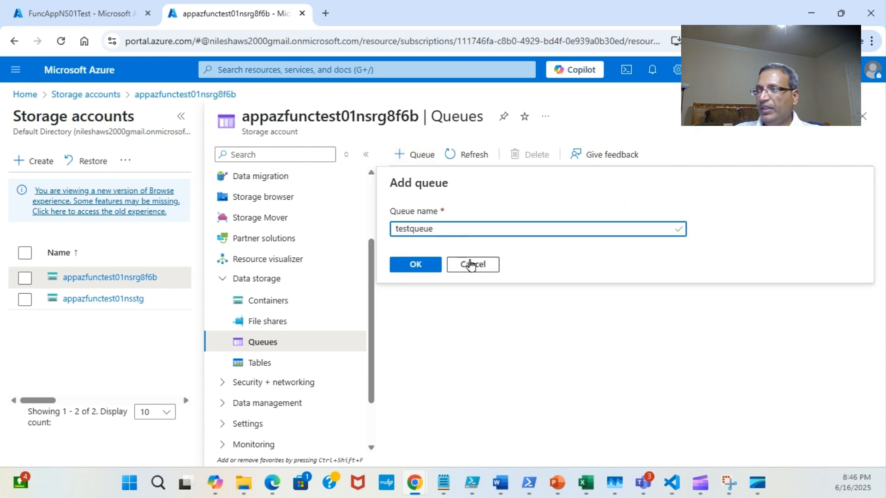
pyautogui.click(429, 266)
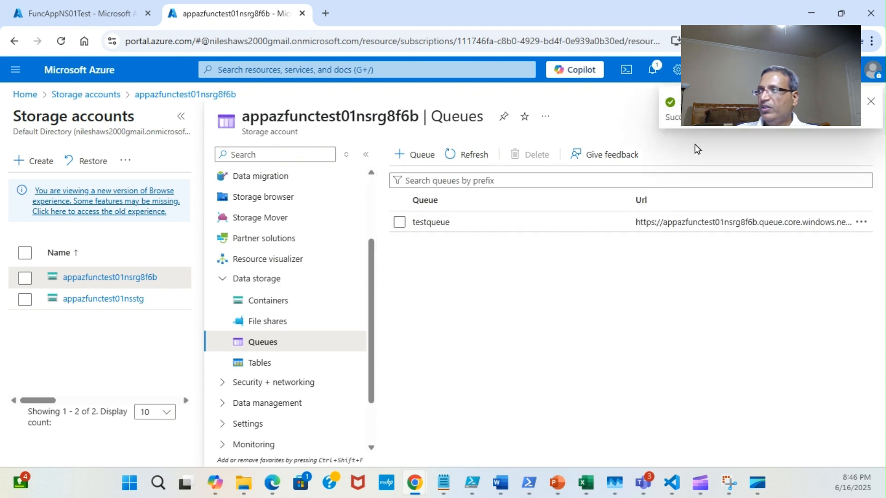
# - Switch testqueue to access key authentication and add the message "test message # 1" expiring in 7 hours
pyautogui.click(429, 223)
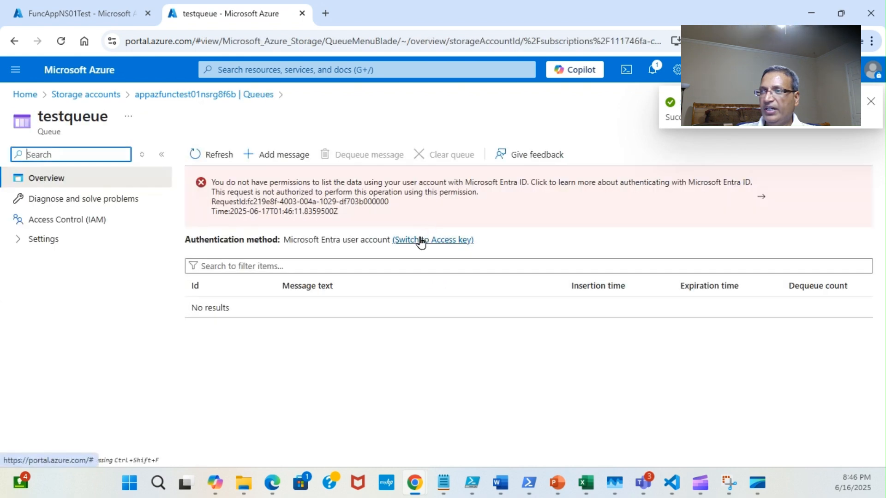
pyautogui.click(446, 241)
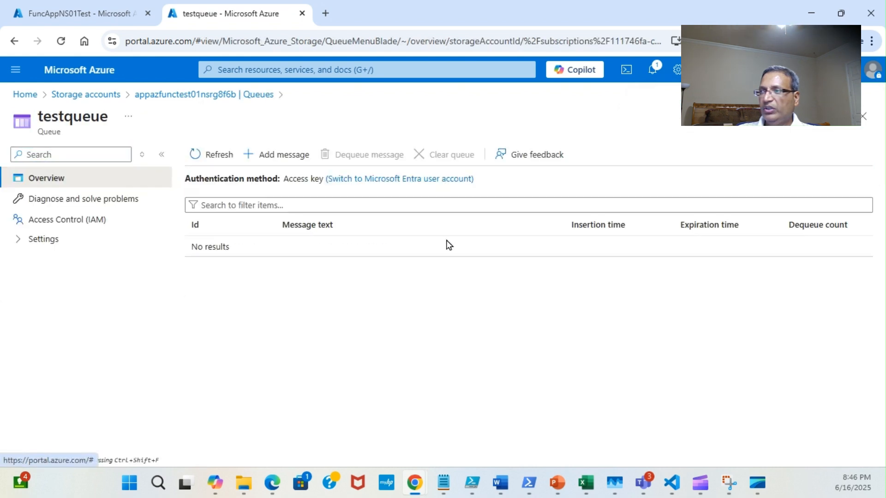
pyautogui.click(275, 154)
pyautogui.write('tes')
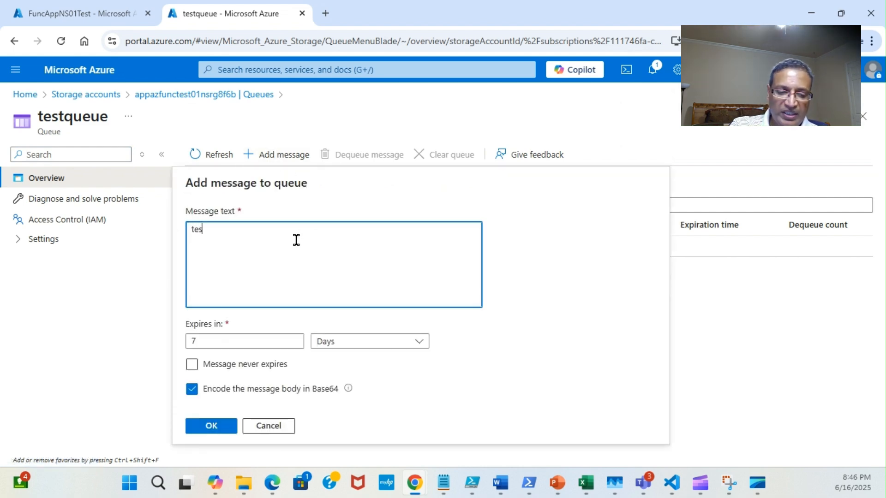
pyautogui.write('t message # 1')
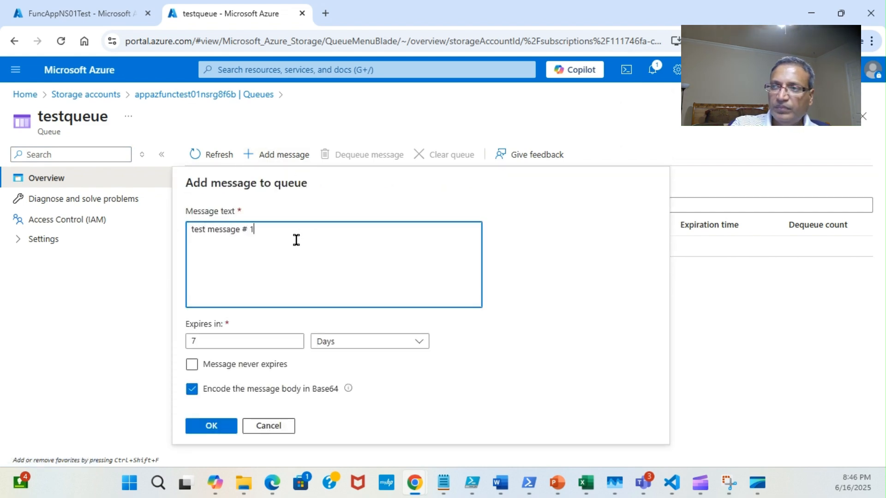
pyautogui.click(373, 342)
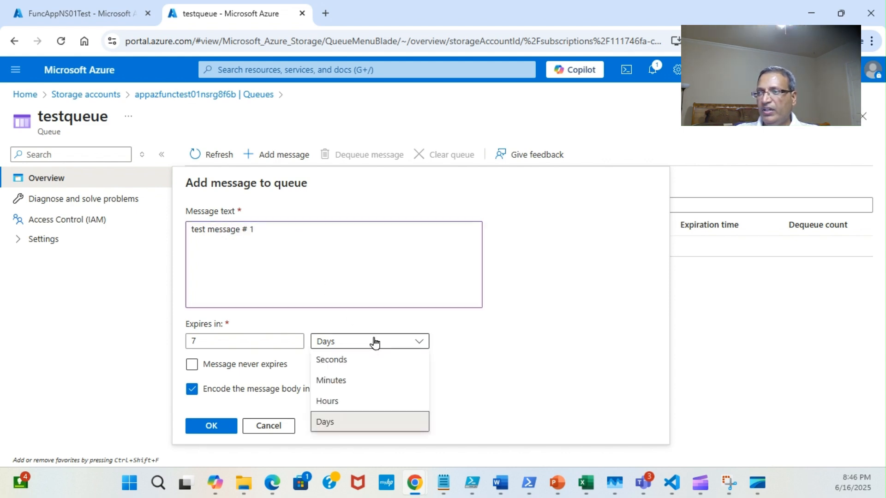
pyautogui.click(349, 401)
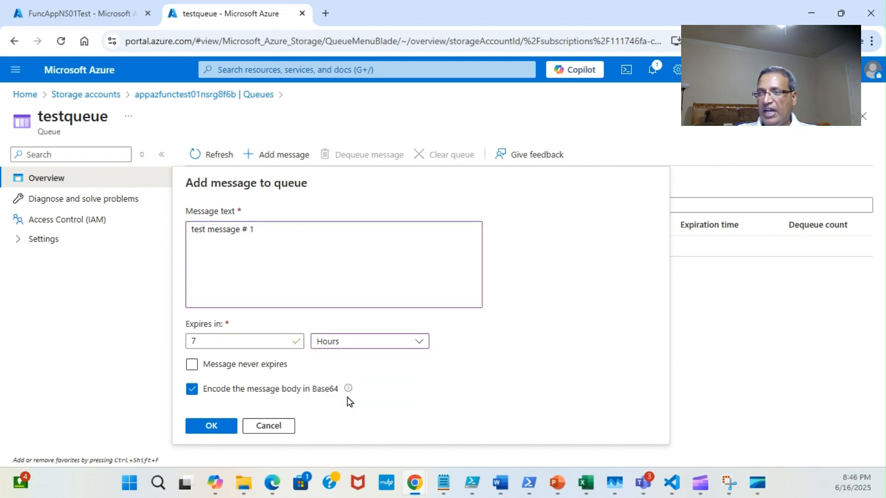
pyautogui.click(212, 428)
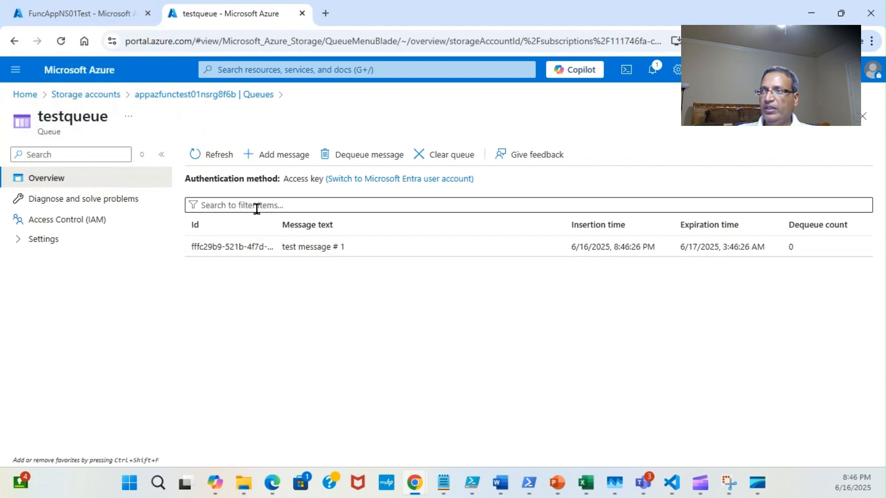
# - Return to the FuncAppNS01Test function app and start a new function from the Queue trigger template
pyautogui.click(231, 95)
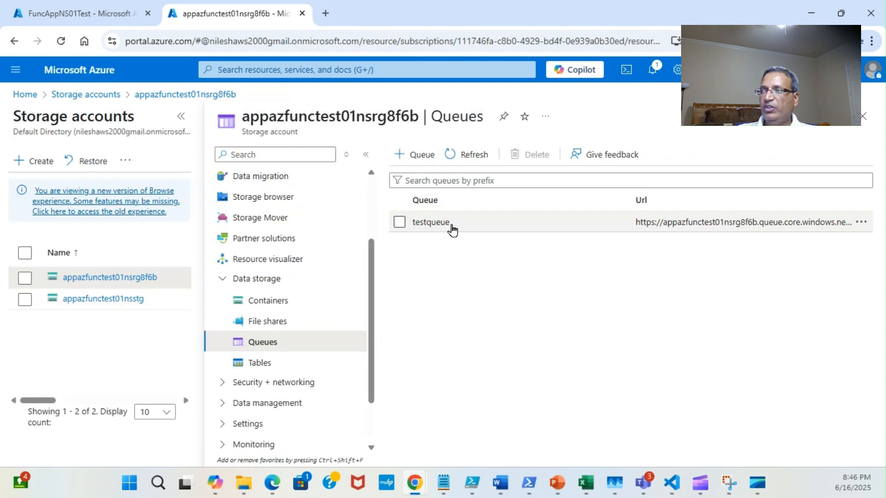
pyautogui.click(63, 13)
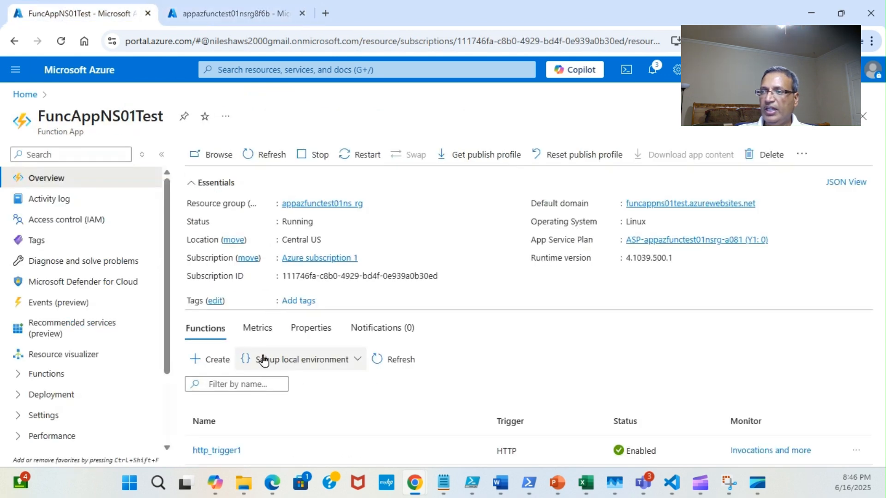
pyautogui.click(215, 361)
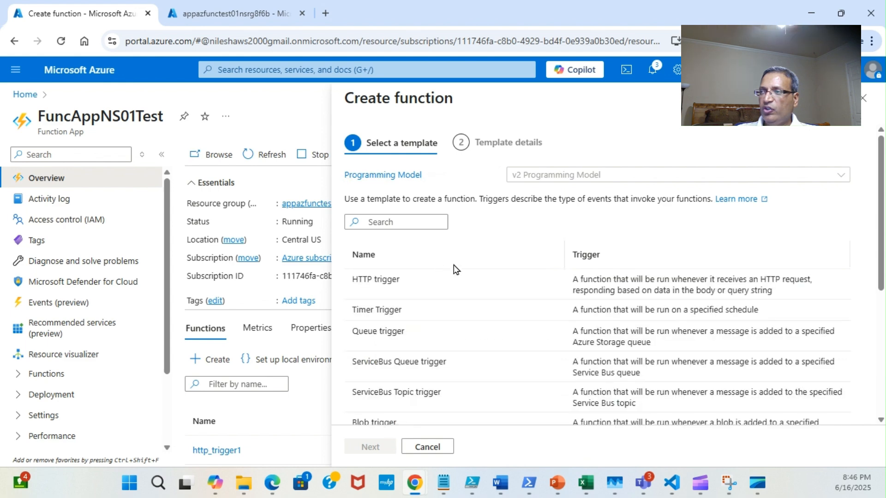
pyautogui.click(414, 334)
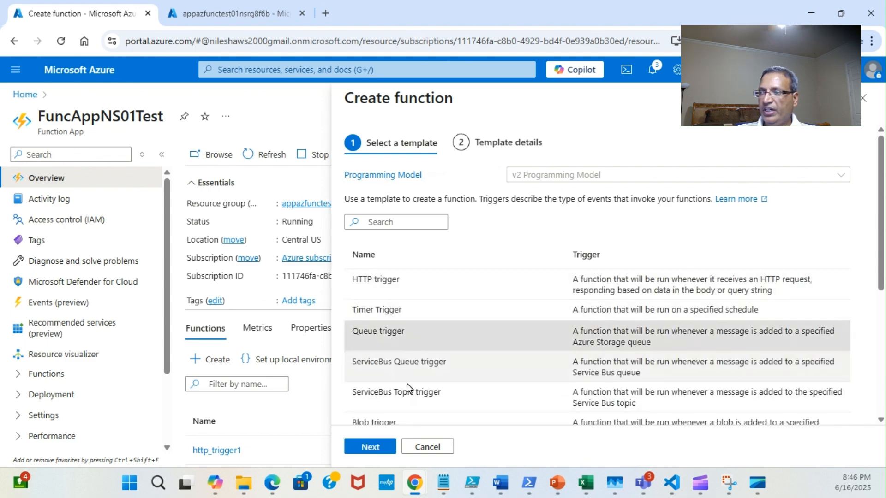
pyautogui.click(373, 450)
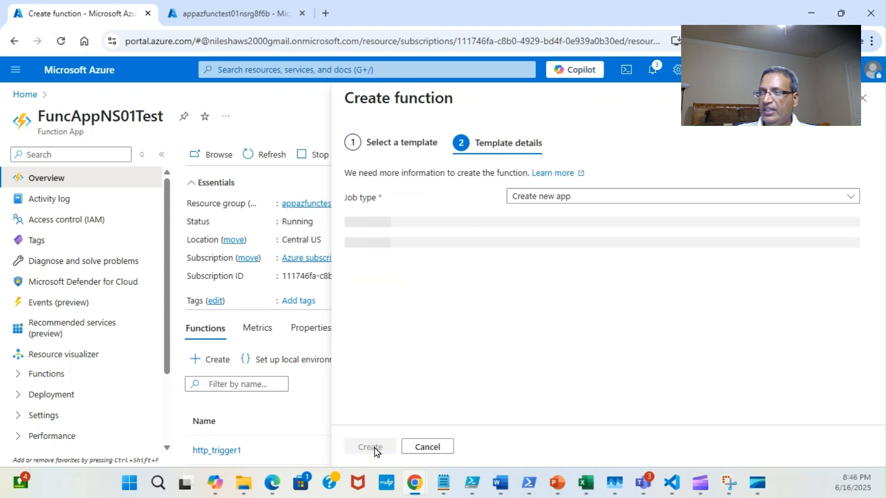
# - Keep the job type as Append to app and set the queue name to testqueue for the new function
pyautogui.click(578, 204)
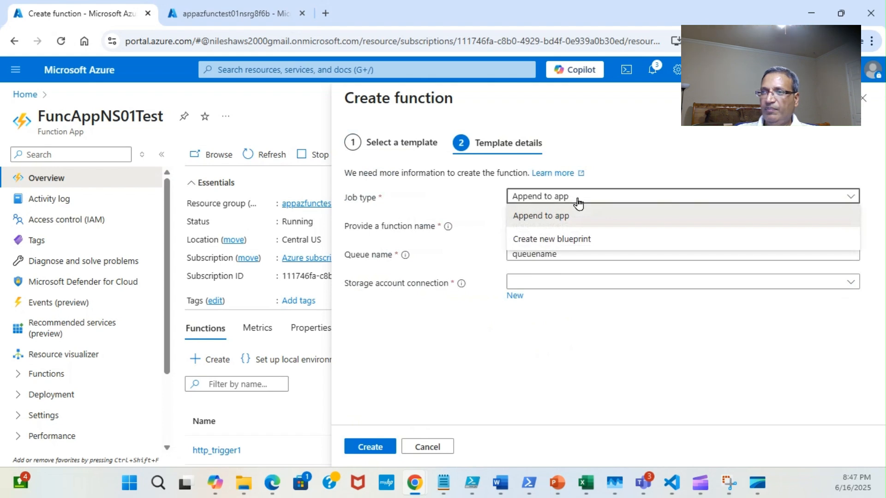
pyautogui.click(579, 203)
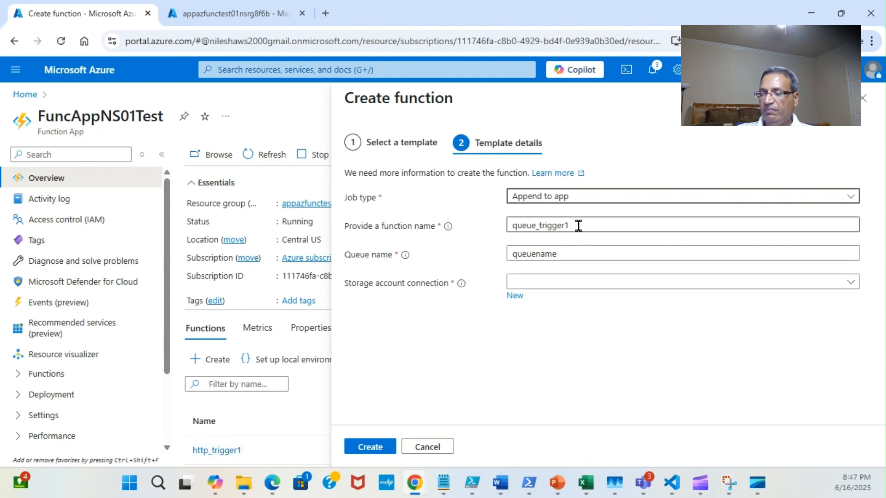
pyautogui.click(574, 256)
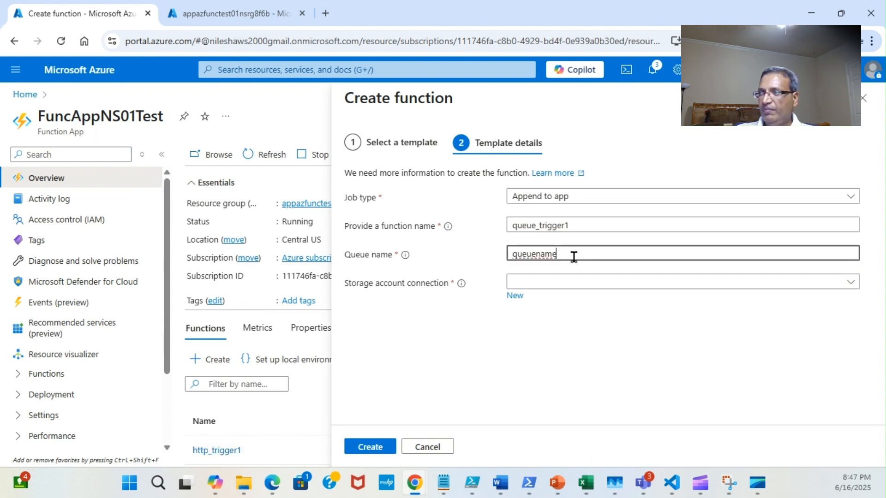
pyautogui.click(267, 17)
pyautogui.click(95, 18)
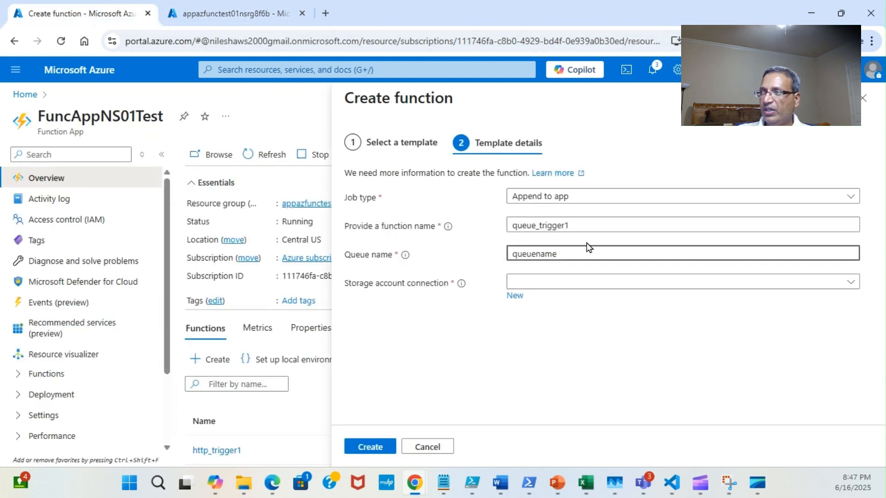
pyautogui.moveTo(572, 255); pyautogui.dragTo(336, 256)
pyautogui.write('test')
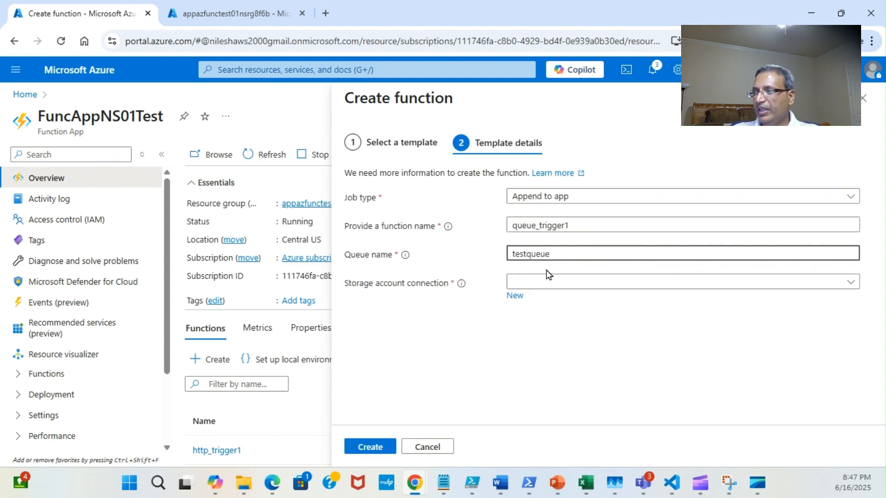
# - Create a new storage account connection to appazfunctest01nsrg8f6b and create the queue_trigger1 function with it
pyautogui.click(570, 283)
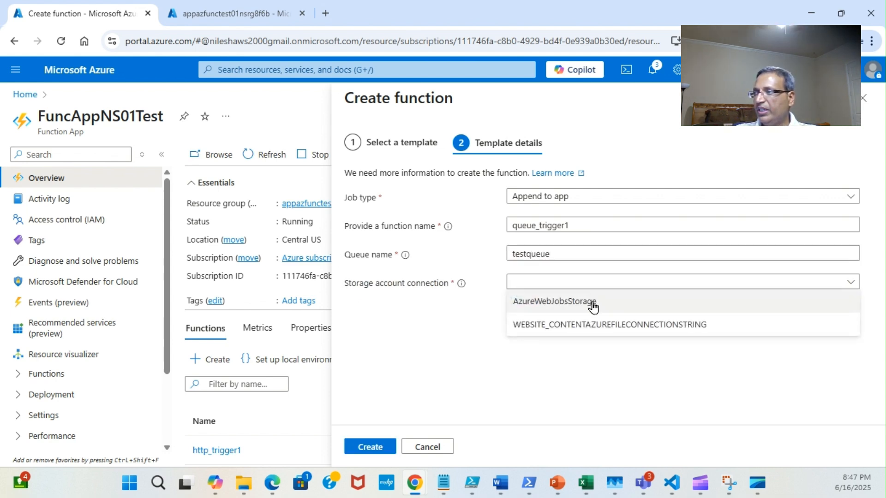
pyautogui.click(462, 310)
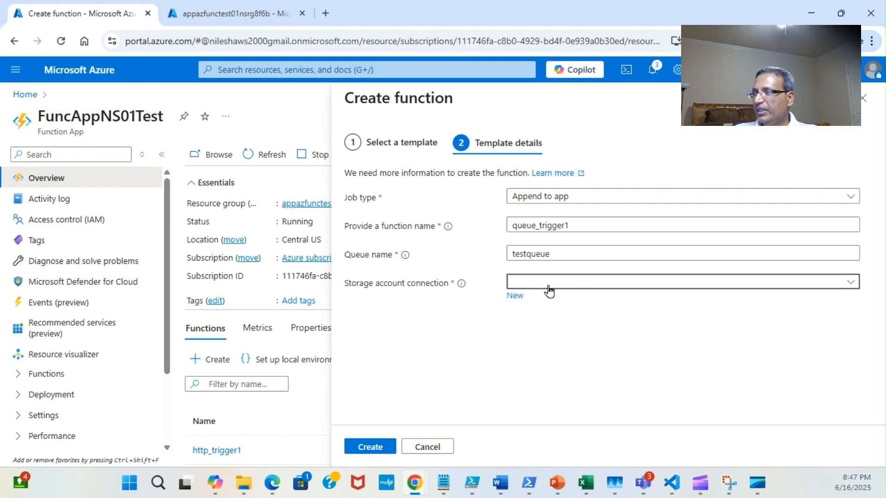
pyautogui.click(514, 296)
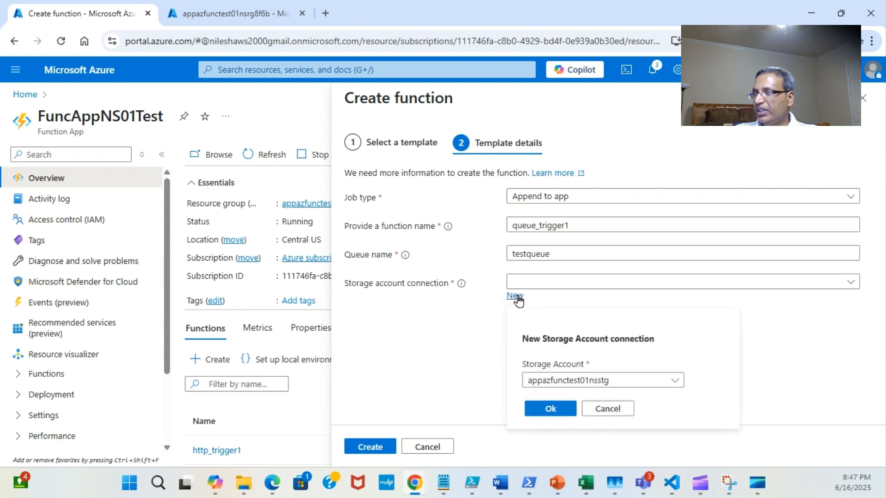
pyautogui.click(636, 384)
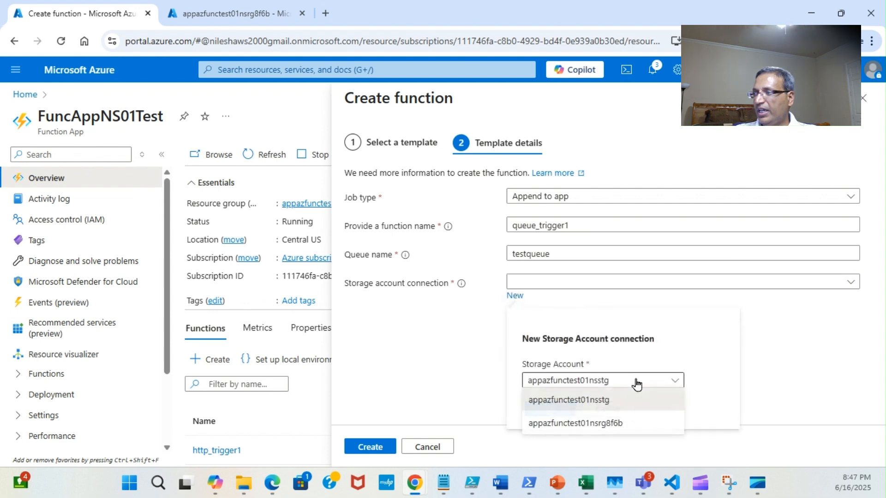
pyautogui.click(601, 425)
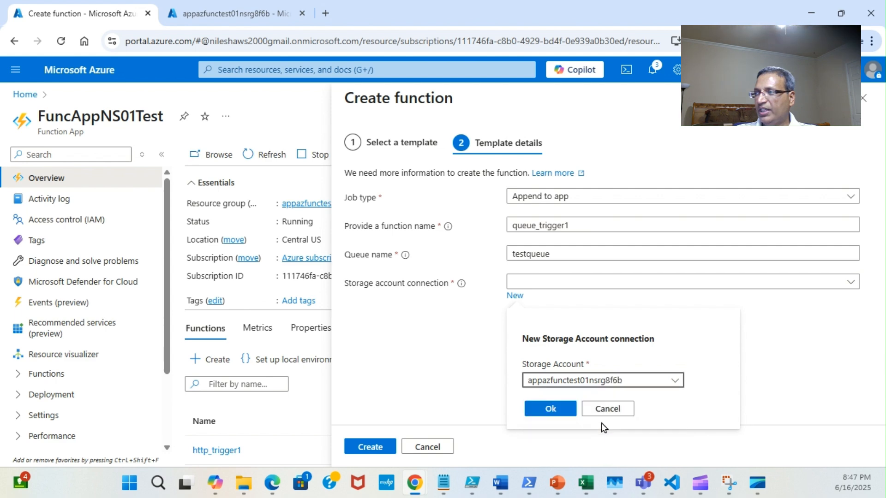
pyautogui.click(549, 410)
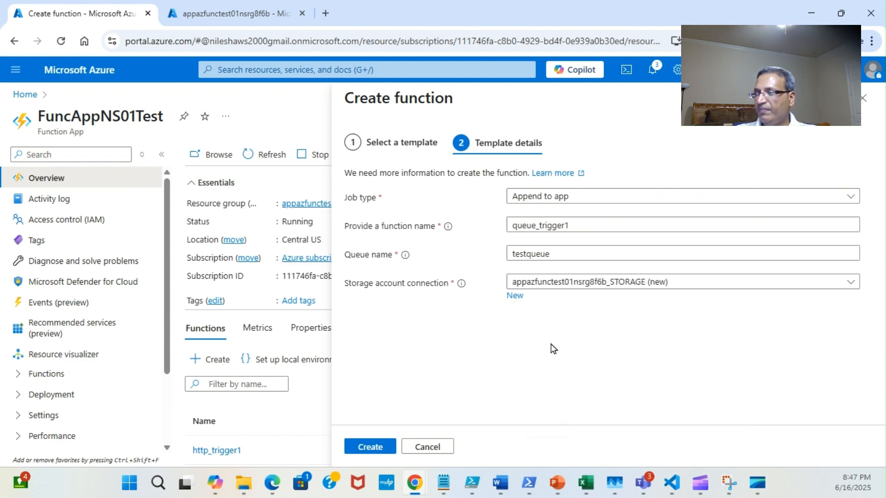
pyautogui.click(376, 448)
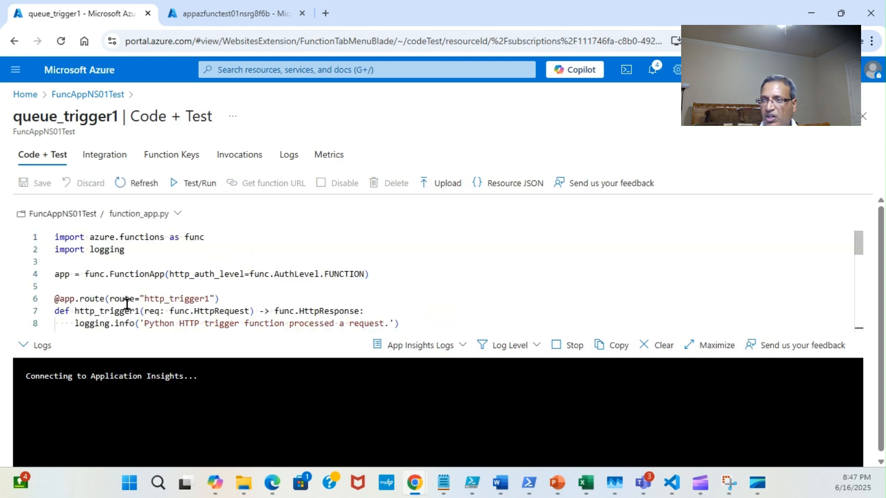
# - Examine function_app.py, comparing the HTTP trigger route with the queue trigger's decorator, function definition and message logging
pyautogui.click(294, 274)
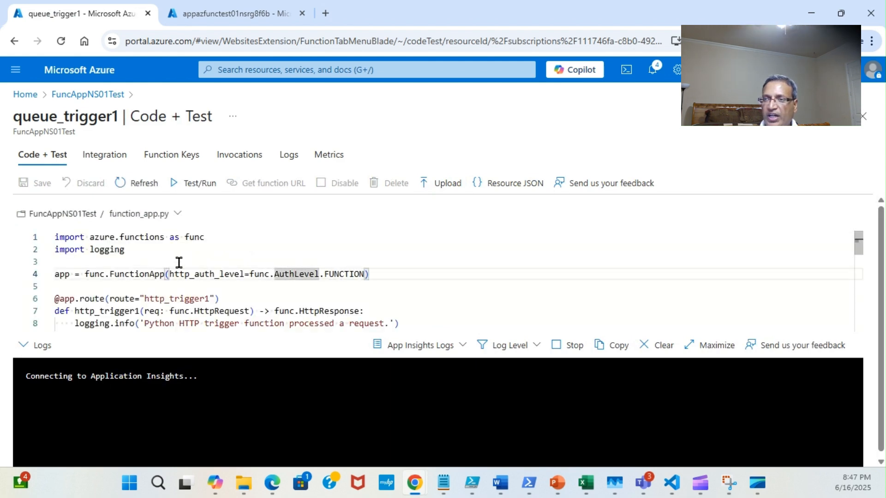
pyautogui.moveTo(235, 299); pyautogui.dragTo(49, 299)
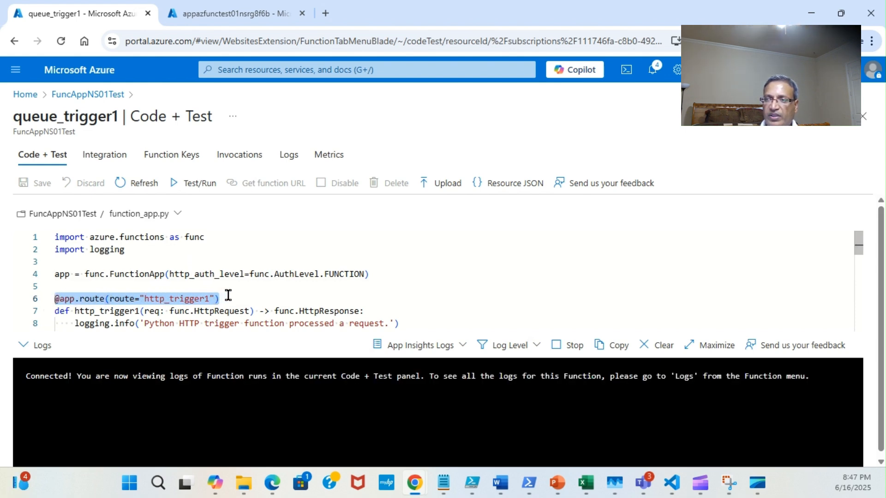
pyautogui.scroll(-8, 228, 296)
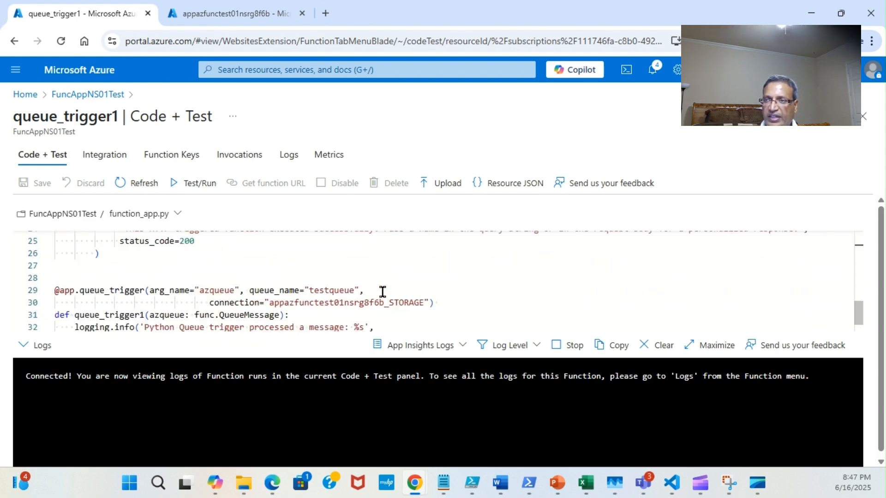
pyautogui.moveTo(320, 312); pyautogui.dragTo(42, 313)
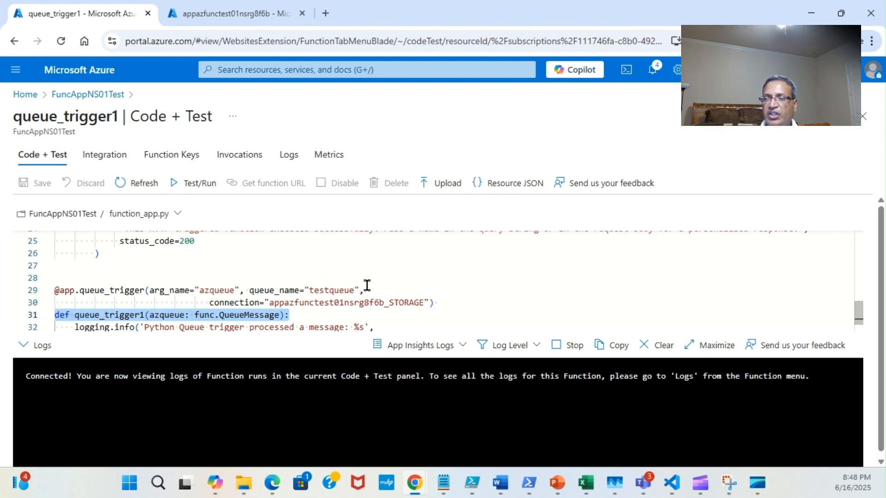
pyautogui.scroll(-1, 367, 286)
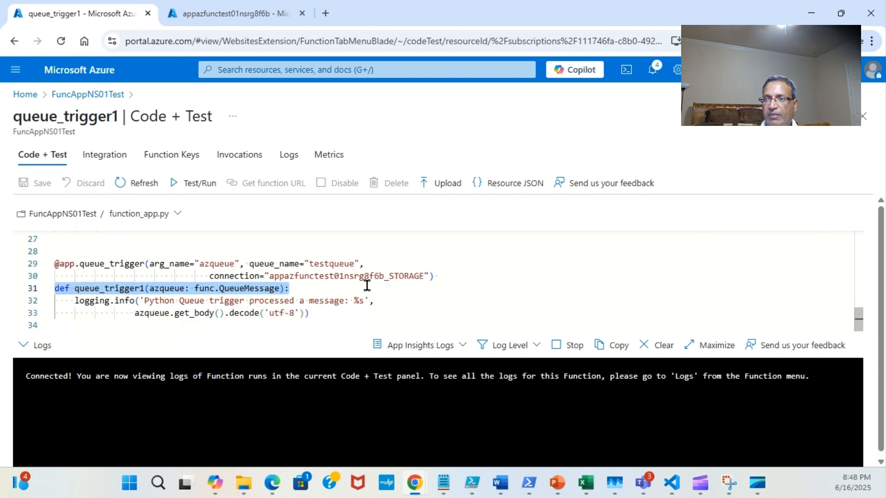
pyautogui.click(40, 345)
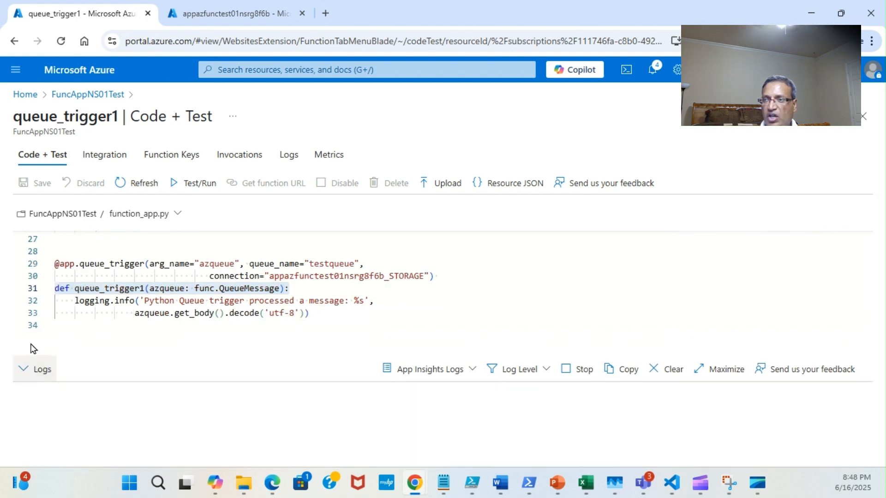
pyautogui.click(356, 352)
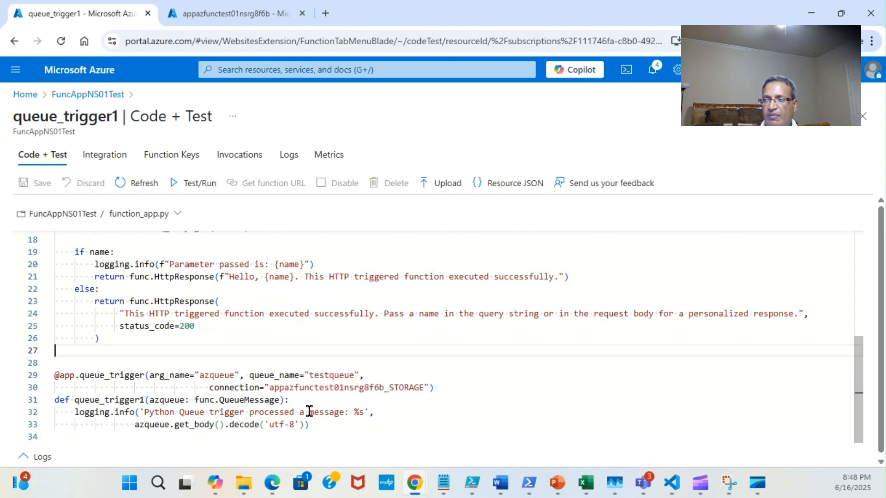
pyautogui.click(362, 411)
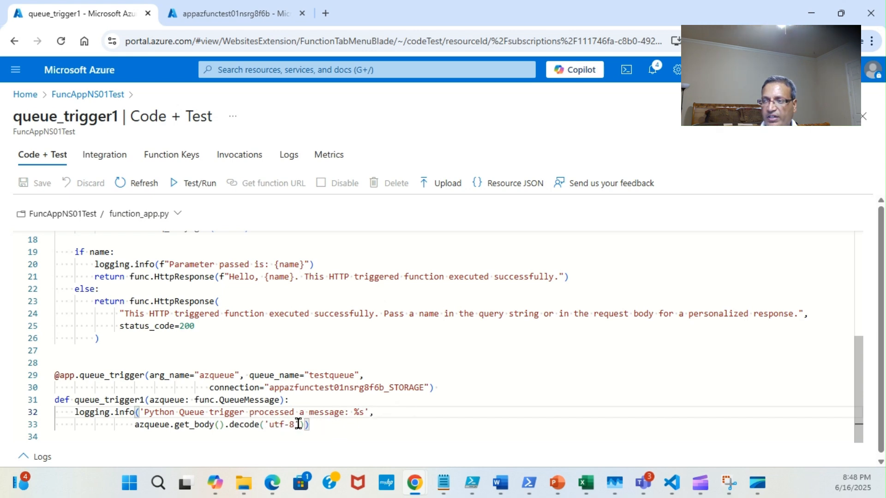
pyautogui.moveTo(364, 410); pyautogui.dragTo(354, 410)
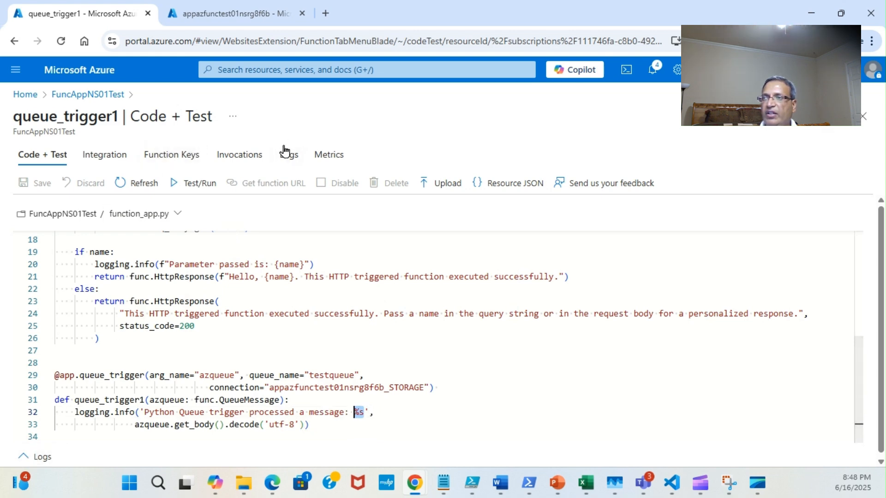
# - Open the queue_trigger1 log stream and add the message "Test Message # 1" to testqueue, expiring in 7 minutes
pyautogui.click(285, 162)
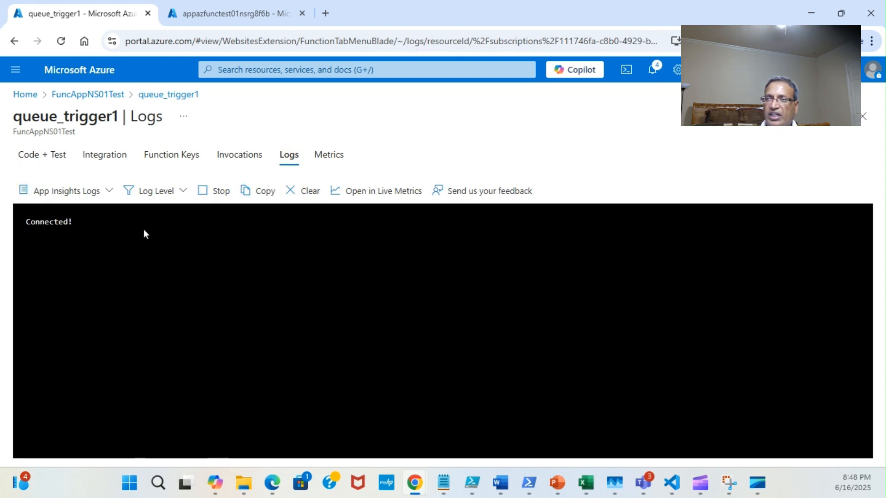
pyautogui.click(208, 8)
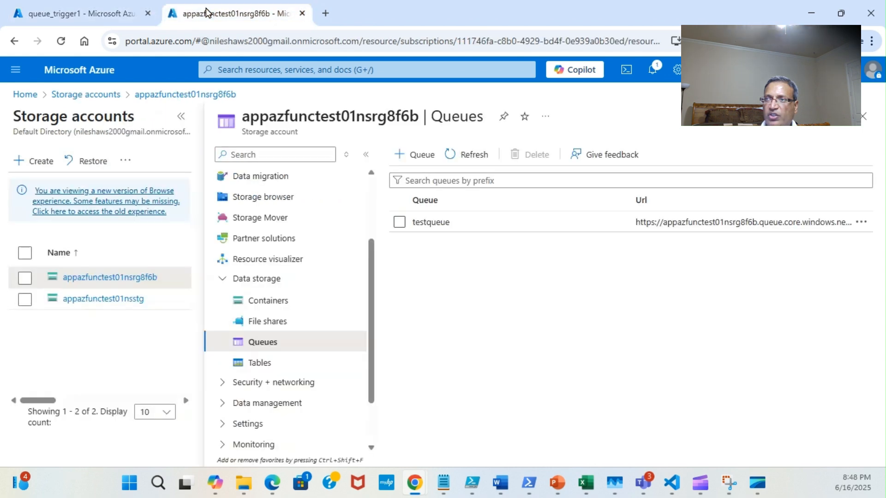
pyautogui.click(433, 223)
pyautogui.click(256, 155)
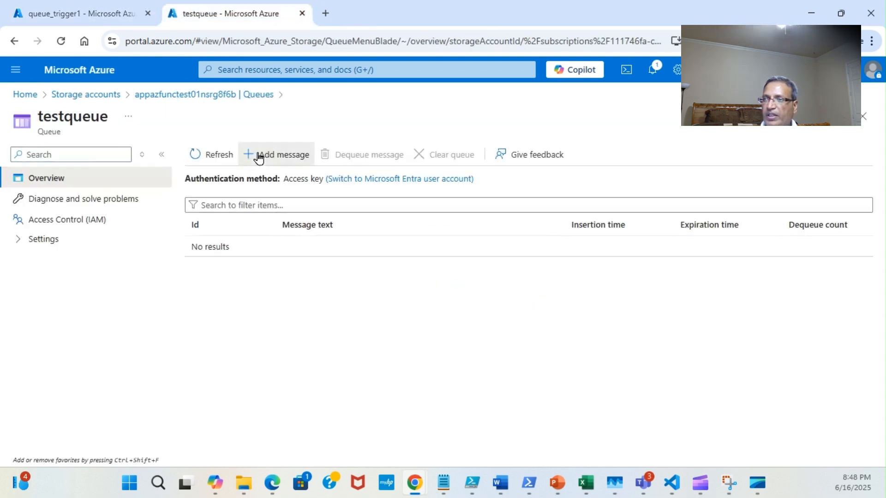
pyautogui.write('Te')
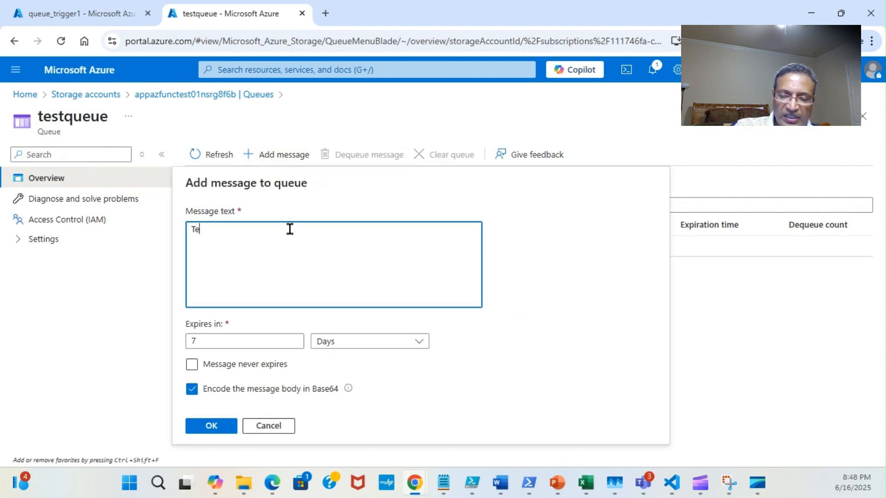
pyautogui.write('st Messag')
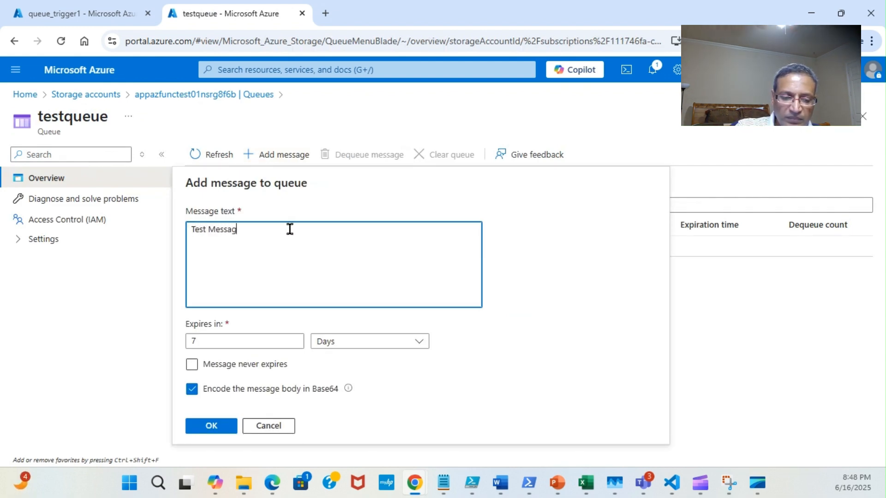
pyautogui.write('e # 1')
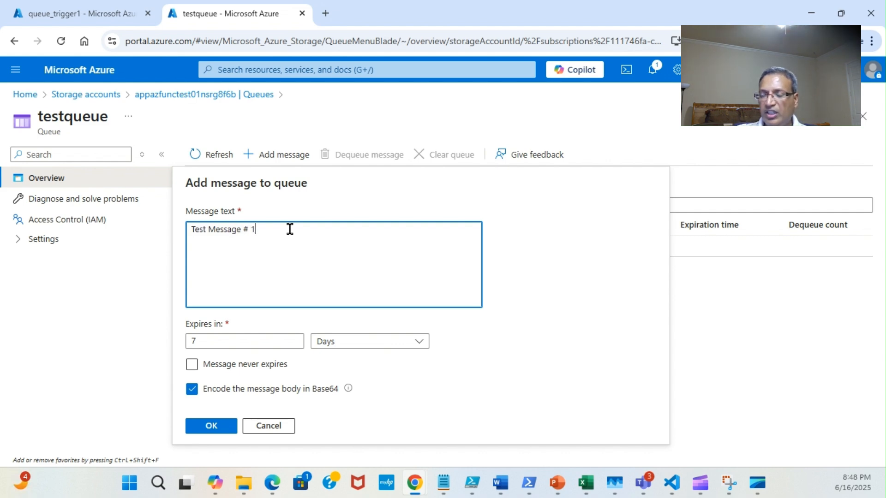
pyautogui.click(340, 343)
pyautogui.click(345, 378)
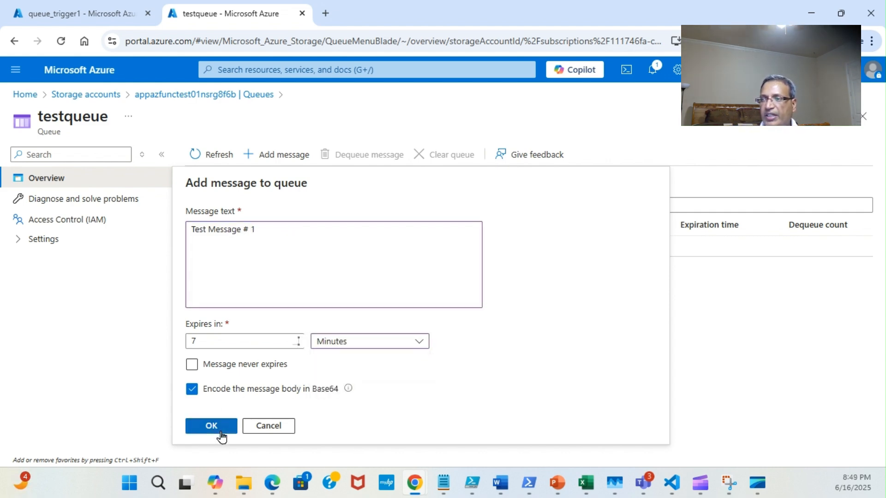
pyautogui.click(222, 430)
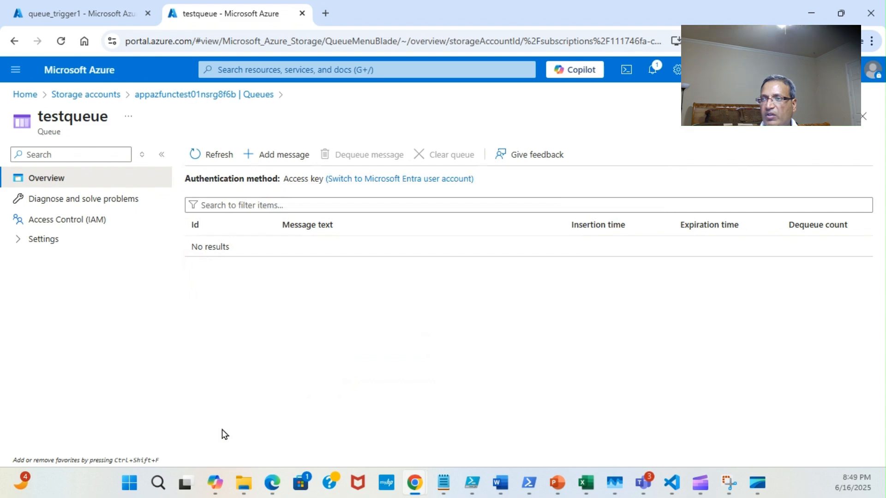
# - Check the queue_trigger1 log stream and add the message "Test Message # 2" to testqueue, keeping the 7-minute expiry
pyautogui.click(115, 14)
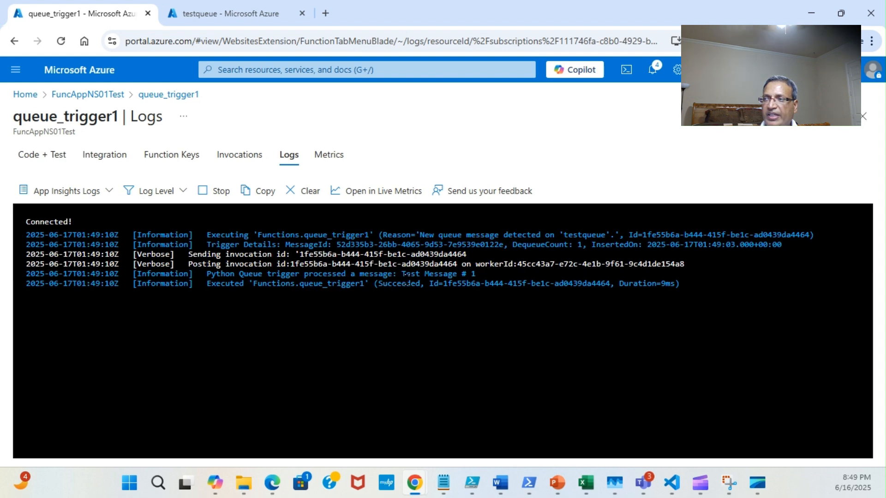
pyautogui.click(260, 6)
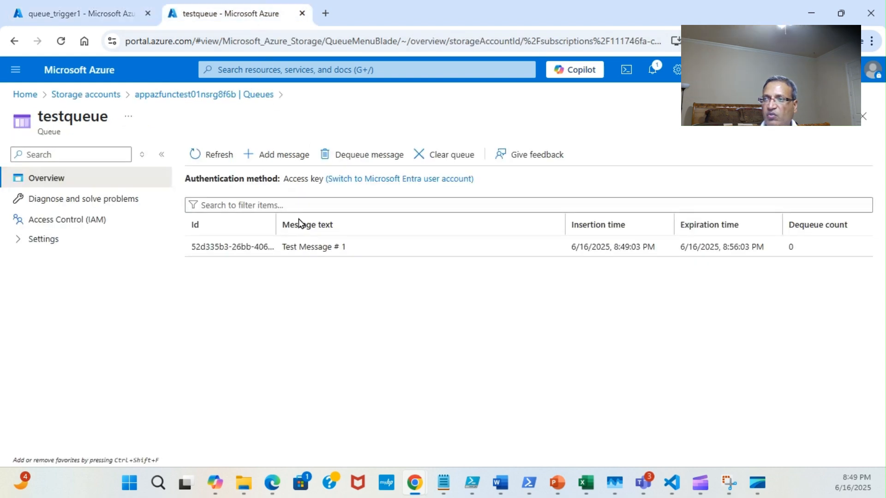
pyautogui.click(267, 157)
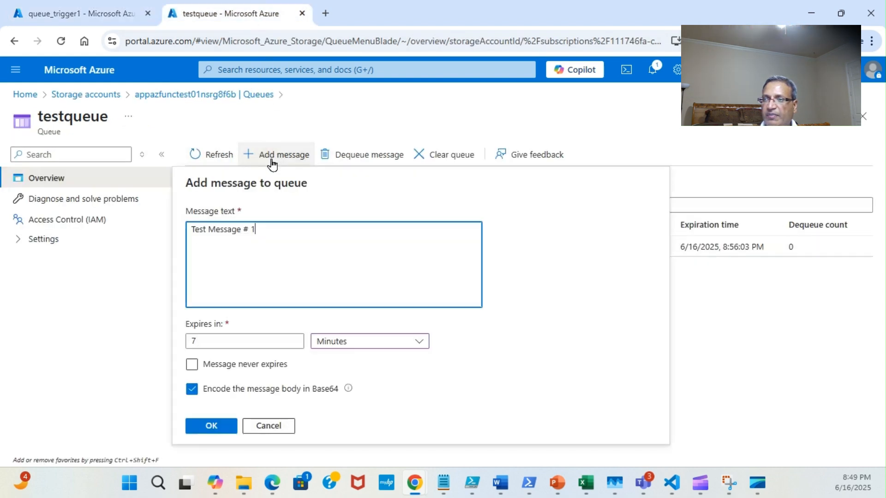
pyautogui.press('BackSpace')
pyautogui.write('2')
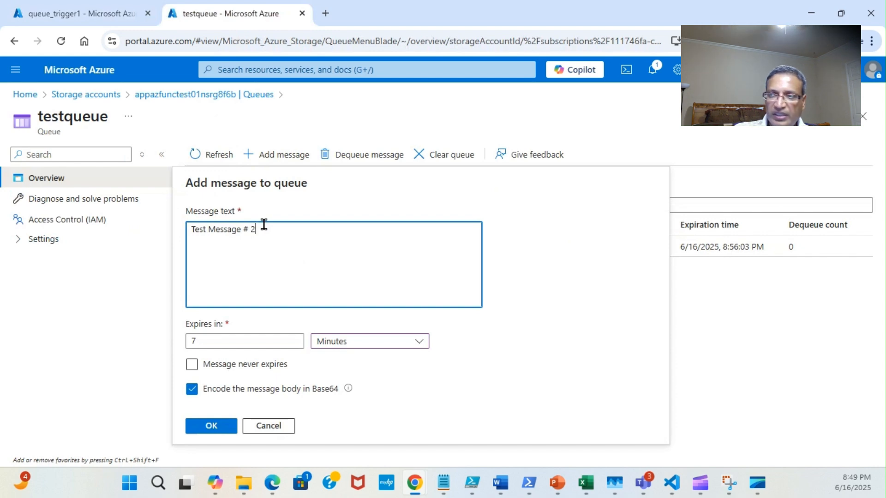
pyautogui.click(214, 425)
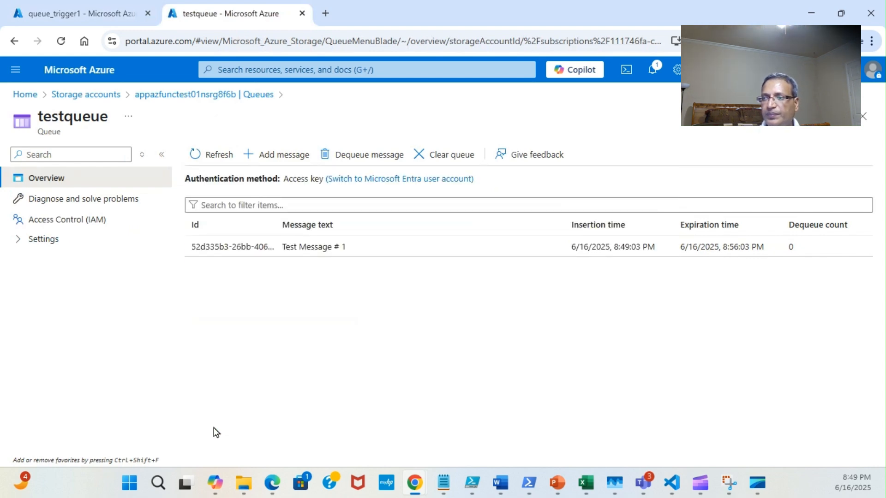
# - Examine the log entry for the second test message and review the queue trigger code at the end of function_app.py
pyautogui.click(118, 16)
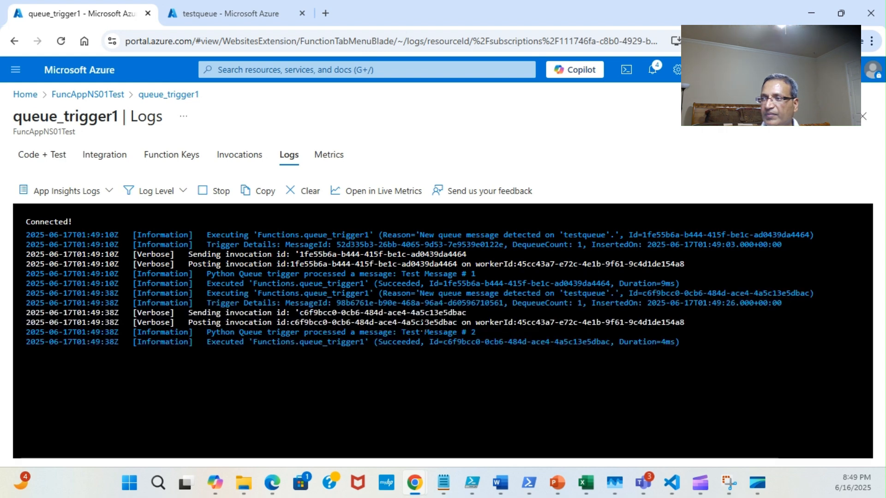
pyautogui.moveTo(487, 335); pyautogui.dragTo(346, 333)
pyautogui.click(56, 156)
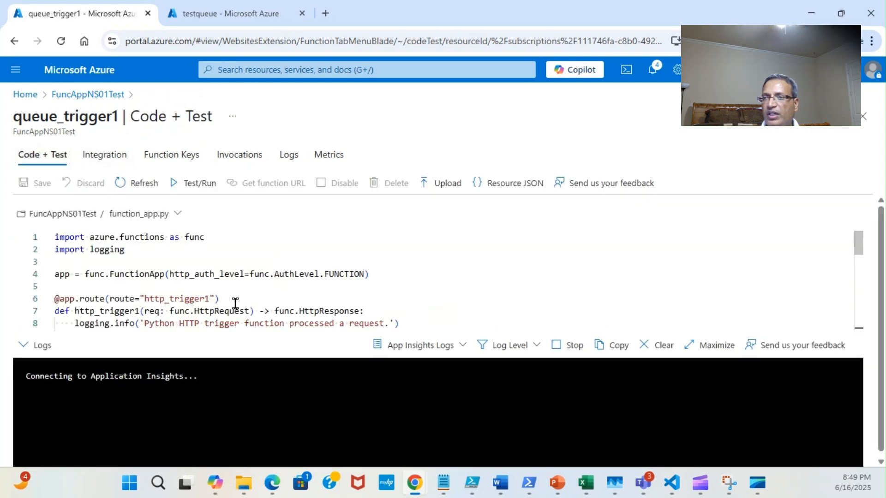
pyautogui.click(39, 346)
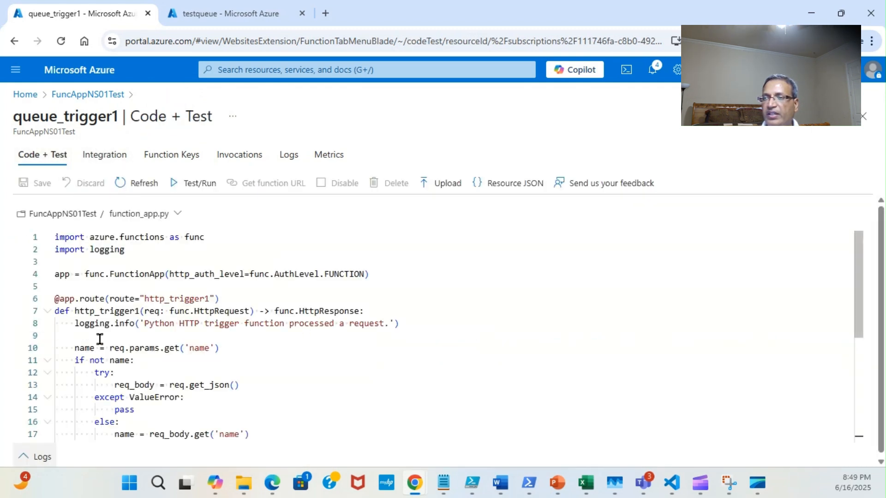
pyautogui.scroll(-2, 212, 320)
pyautogui.scroll(-3, 212, 320)
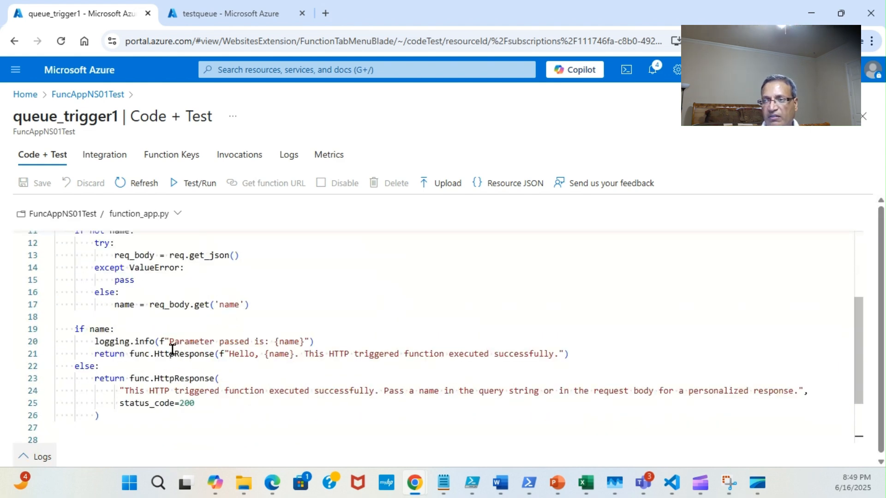
pyautogui.scroll(-3, 172, 349)
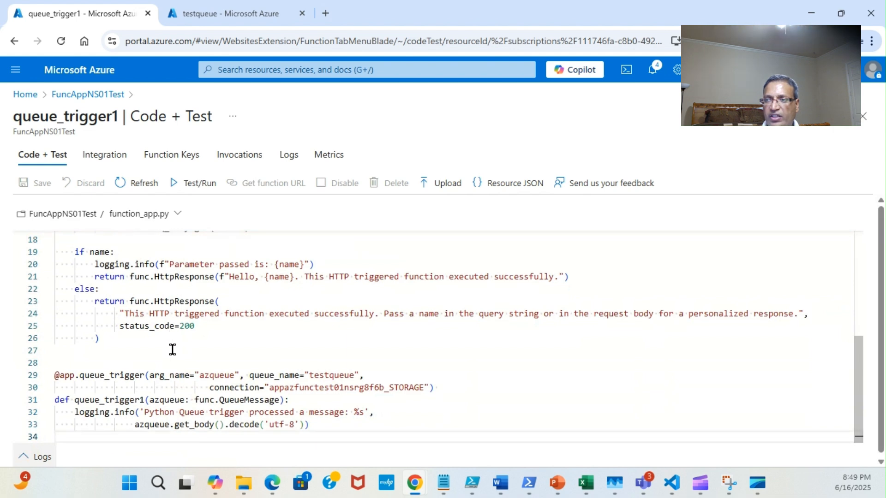